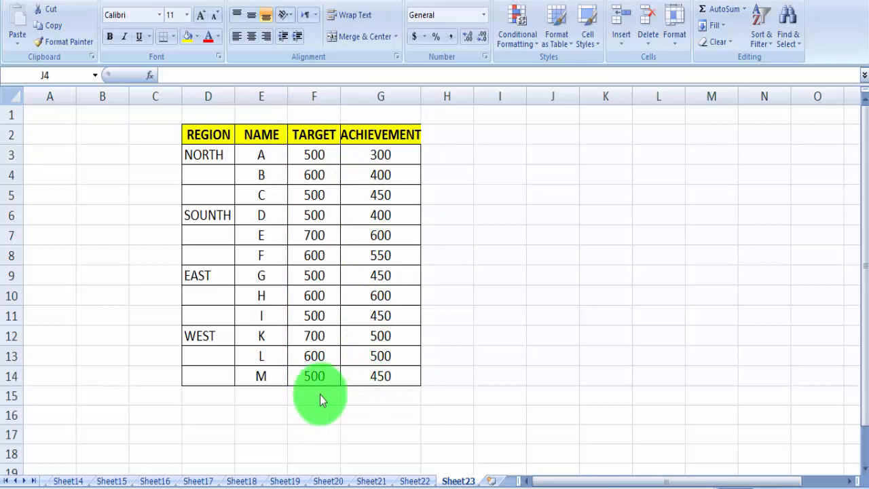
# Total the TARGET and ACHIEVEMENT columns in row 15 with AutoSum, in cells F15 and G15.
pyautogui.click(321, 395)
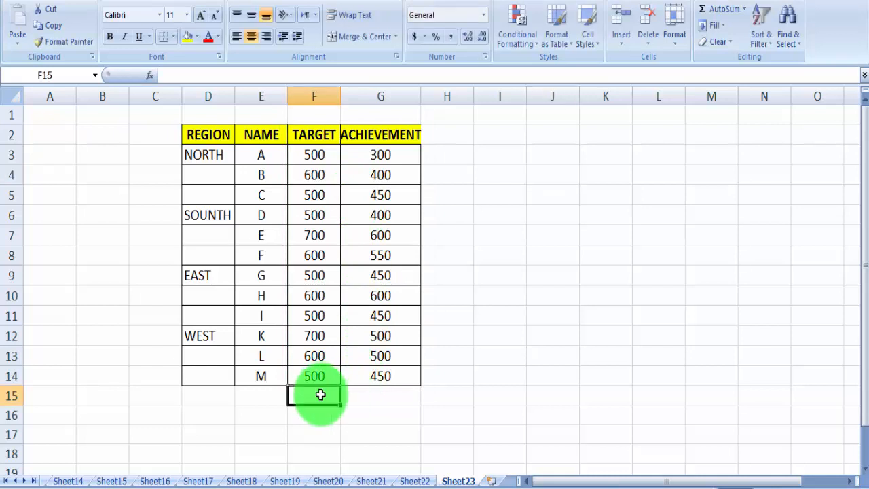
pyautogui.hotkey('alt', '=')
pyautogui.press('Return')
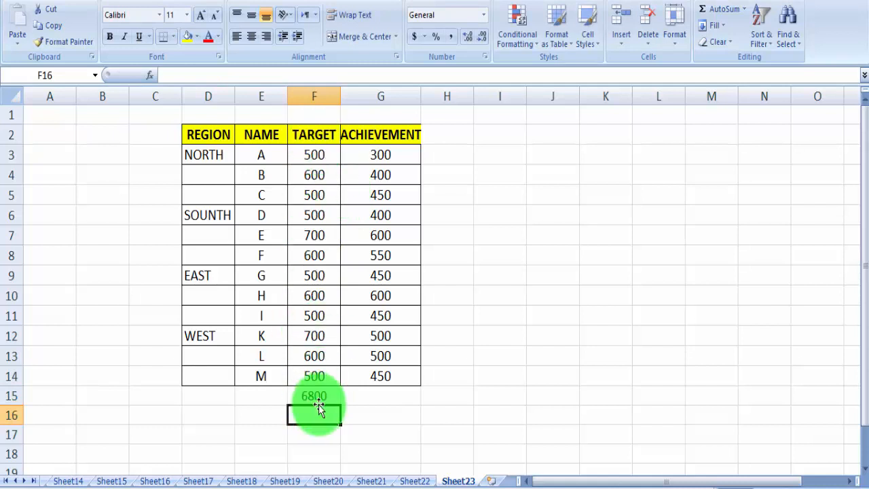
pyautogui.click(363, 397)
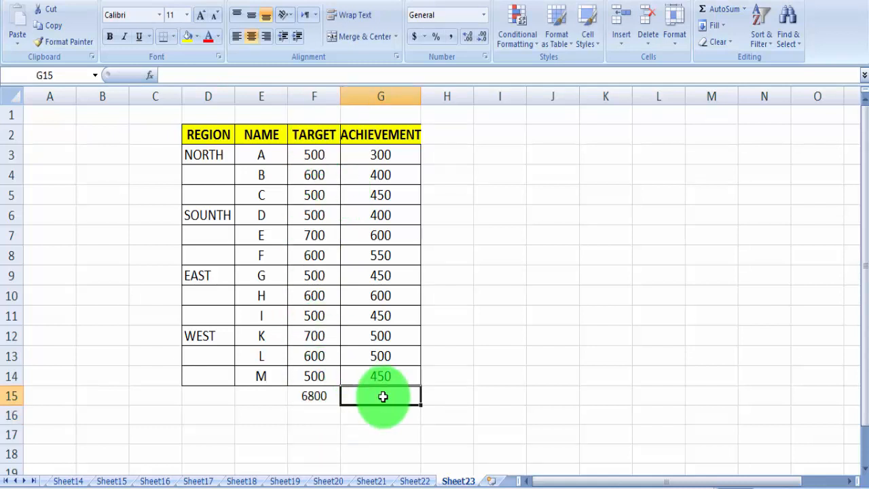
pyautogui.hotkey('alt', '=')
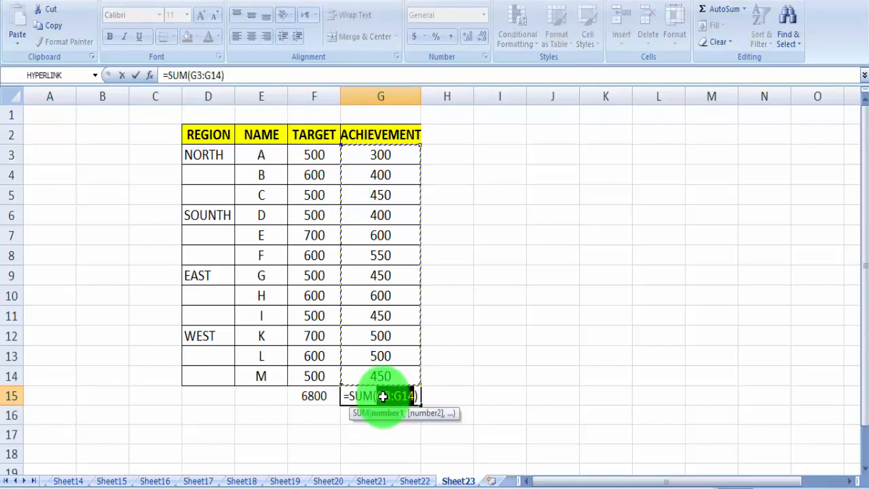
pyautogui.press('Return')
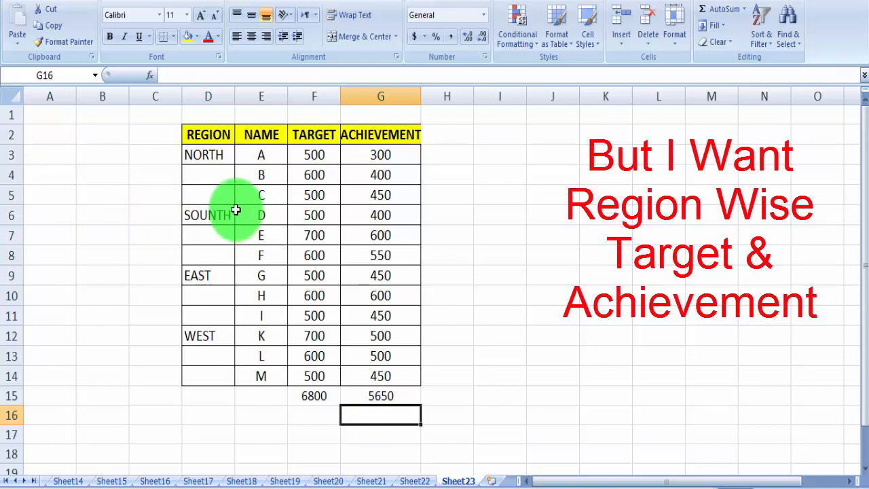
# Remove the column totals from row 15 below the table.
pyautogui.click(11, 195)
pyautogui.click(11, 256)
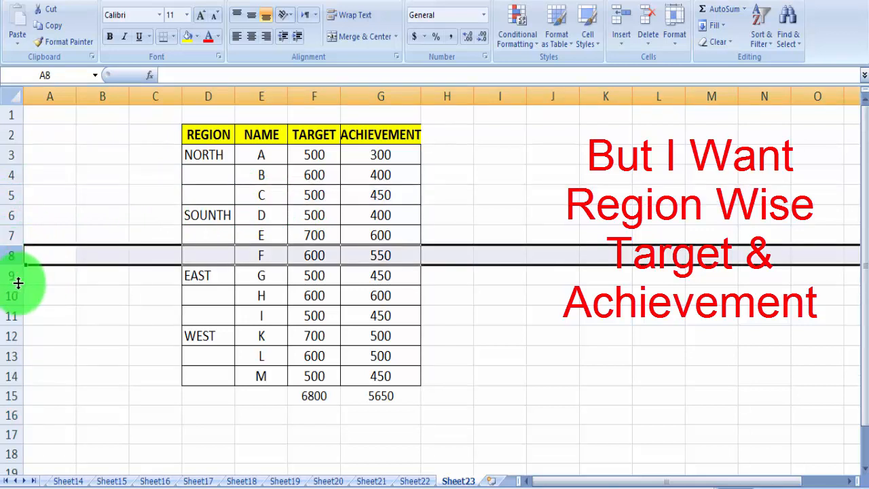
pyautogui.click(12, 397)
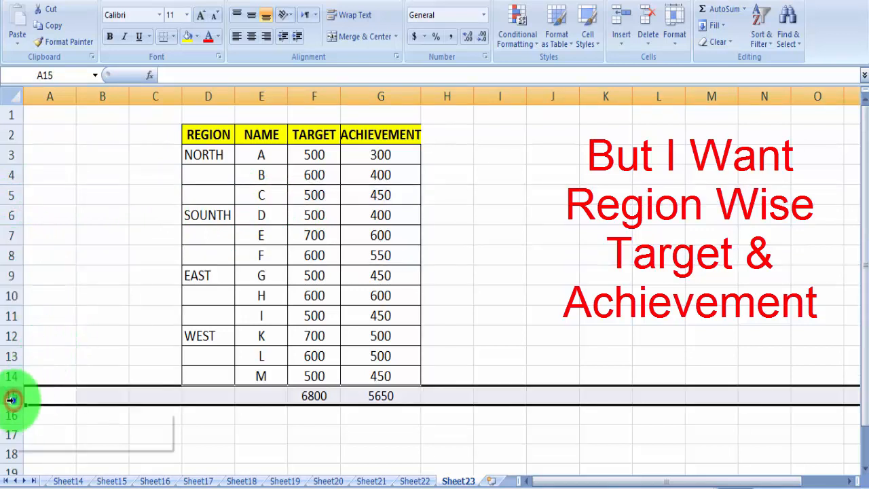
pyautogui.rightClick(14, 399)
pyautogui.click(573, 313)
pyautogui.click(572, 313)
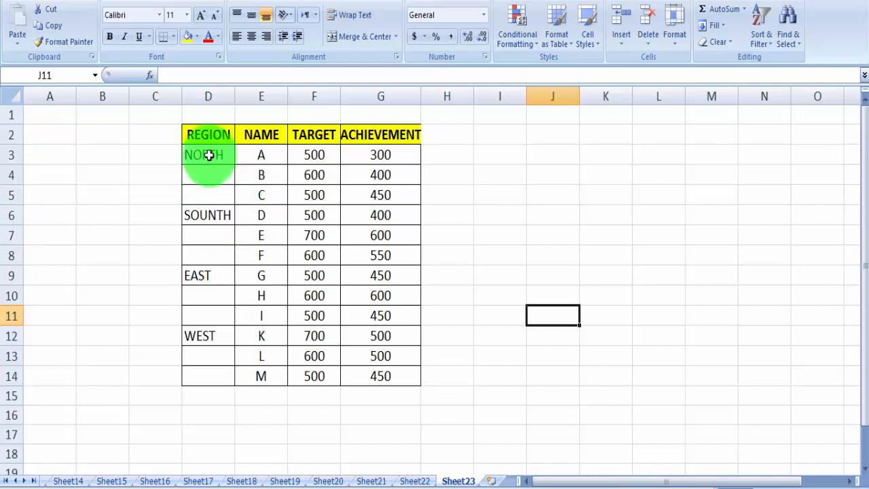
# Select only the constants in the REGION column, range D2:D14, using Go To Special.
pyautogui.moveTo(208, 135); pyautogui.dragTo(202, 371)
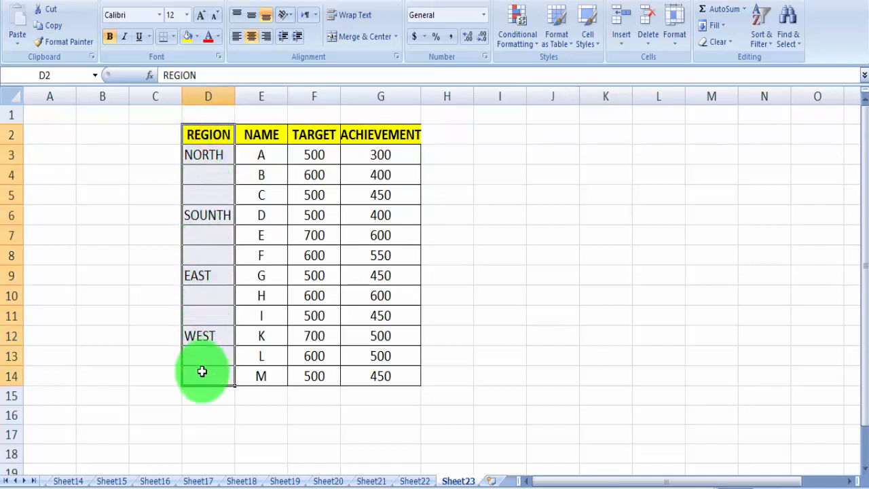
pyautogui.hotkey('ctrl', 'g')
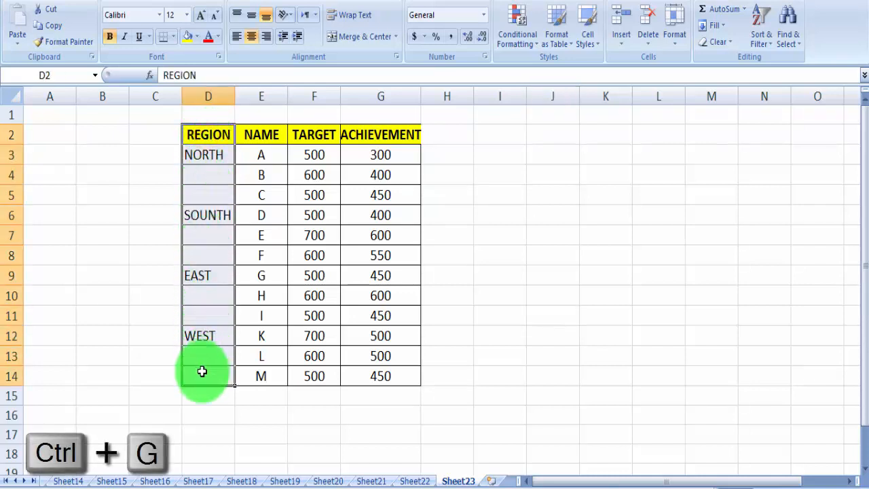
pyautogui.moveTo(462, 161); pyautogui.dragTo(551, 144)
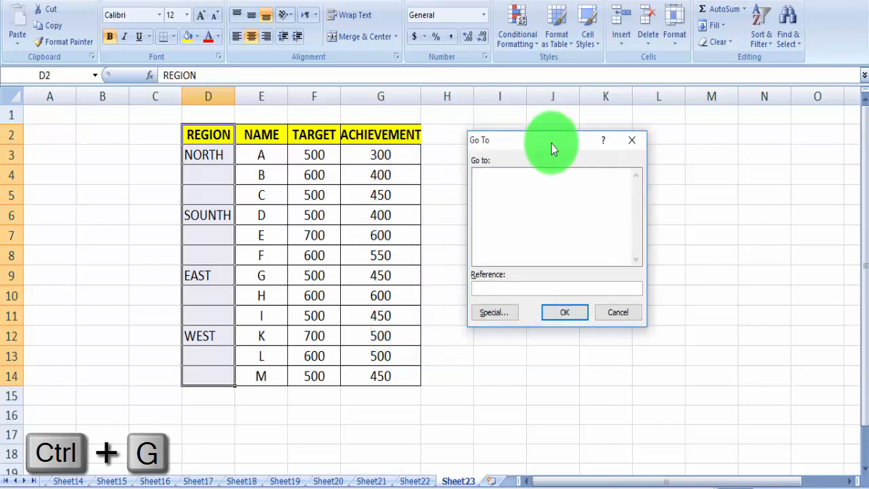
pyautogui.click(487, 314)
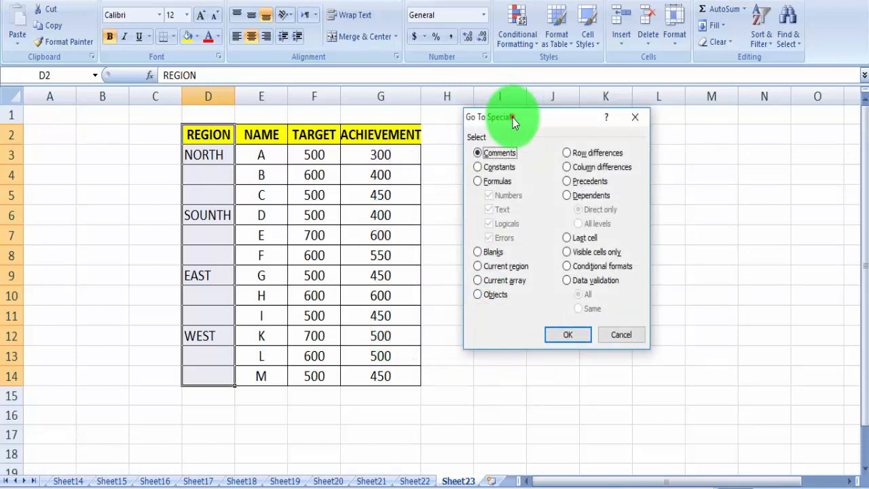
pyautogui.moveTo(513, 120); pyautogui.dragTo(508, 108)
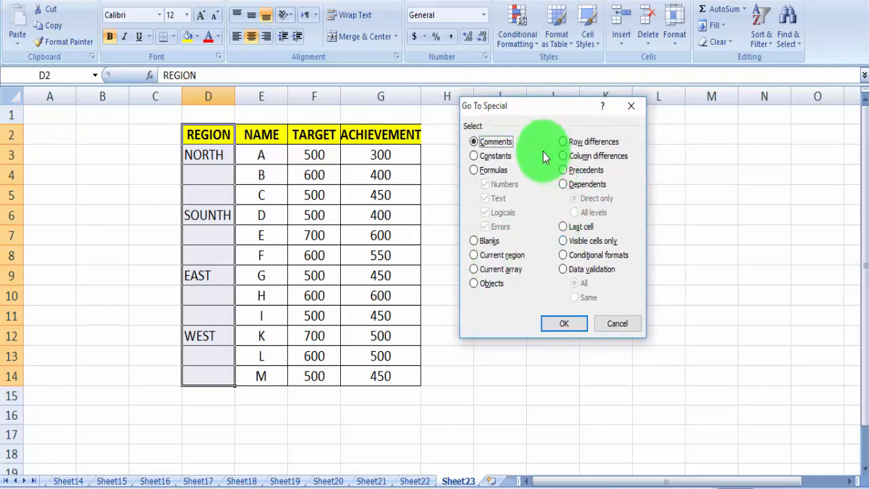
pyautogui.click(487, 156)
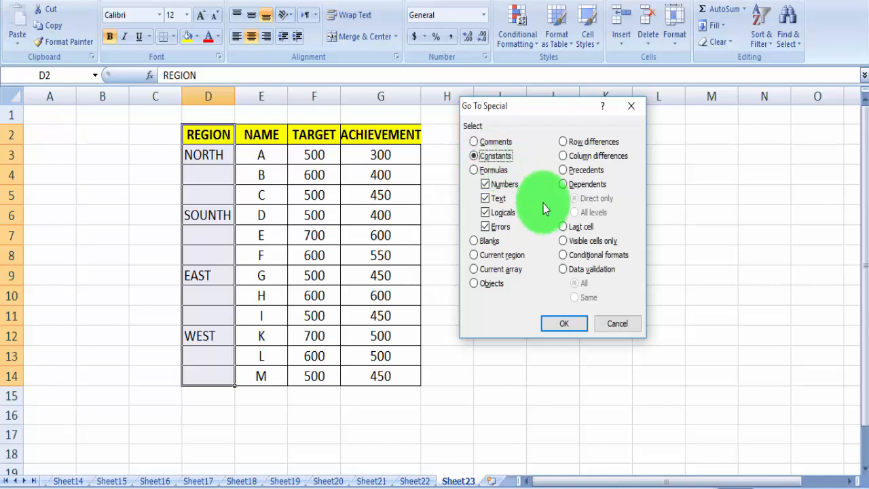
pyautogui.click(563, 323)
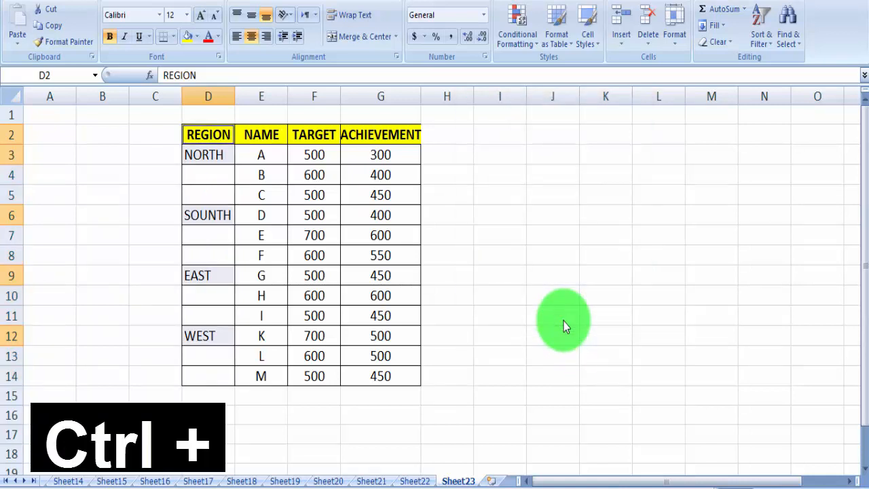
# Insert an entire row above each selected REGION cell so the region groups are separated by blank rows.
pyautogui.hotkey('ctrl', '+')
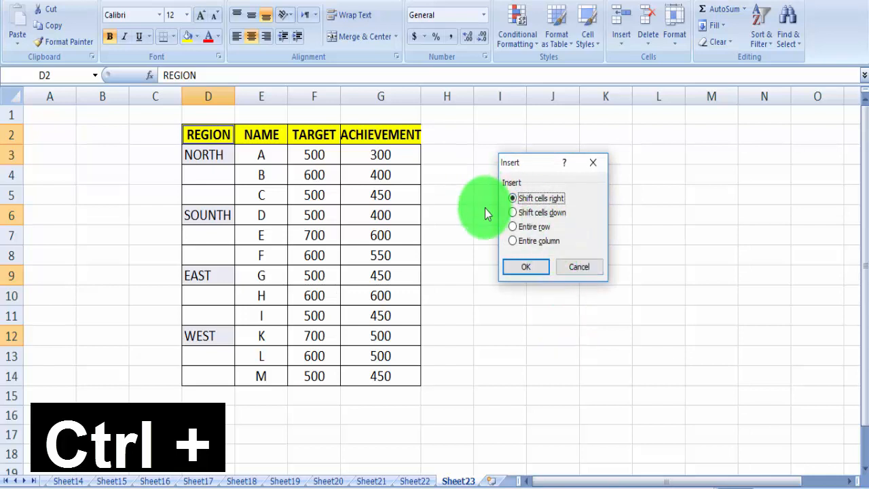
pyautogui.click(514, 228)
pyautogui.click(525, 268)
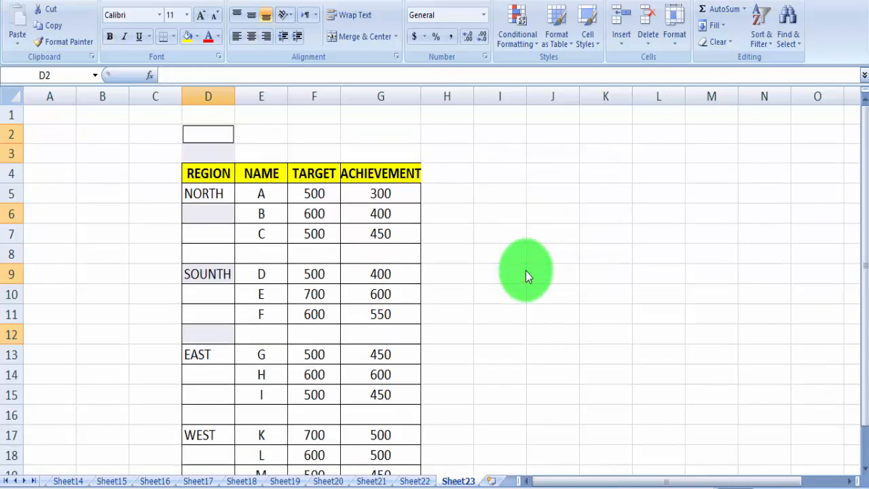
pyautogui.scroll(-1, 526, 270)
pyautogui.click(10, 196)
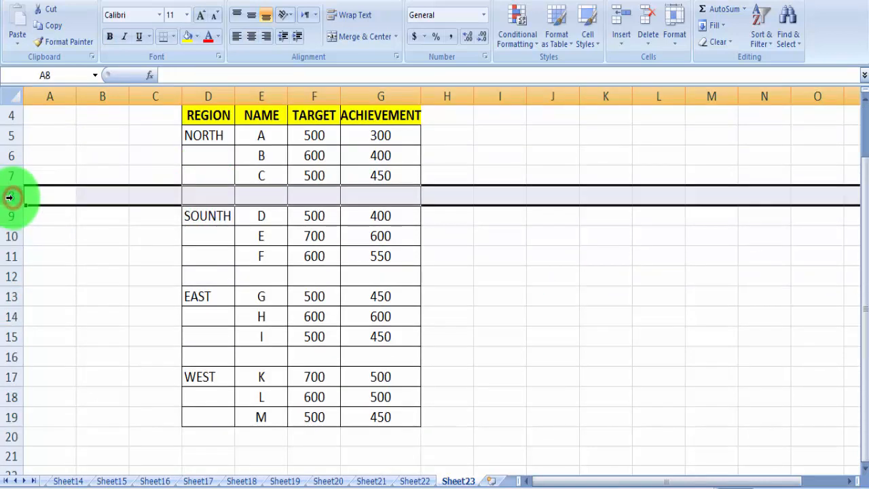
pyautogui.click(6, 277)
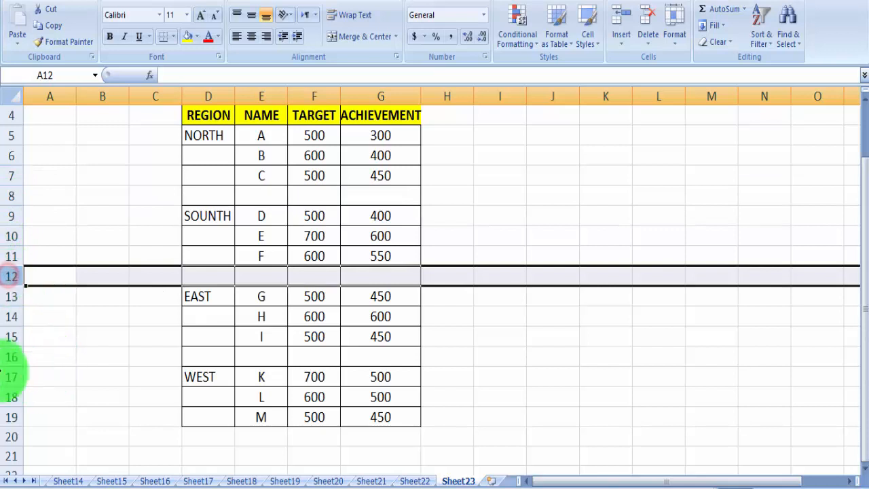
pyautogui.click(6, 356)
pyautogui.click(256, 235)
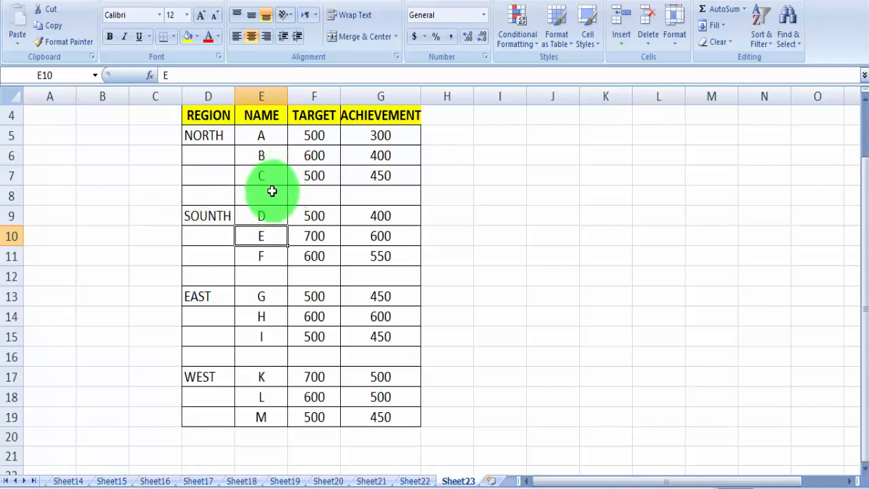
# Select only the blank cells in the NAME column, range E5:E20, using Go To Special.
pyautogui.click(260, 141)
pyautogui.moveTo(260, 143); pyautogui.dragTo(267, 440)
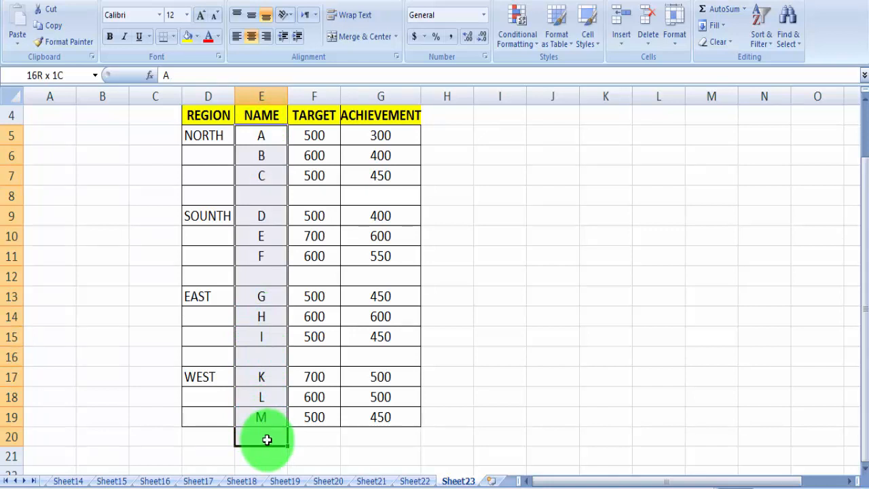
pyautogui.hotkey('ctrl', 'g')
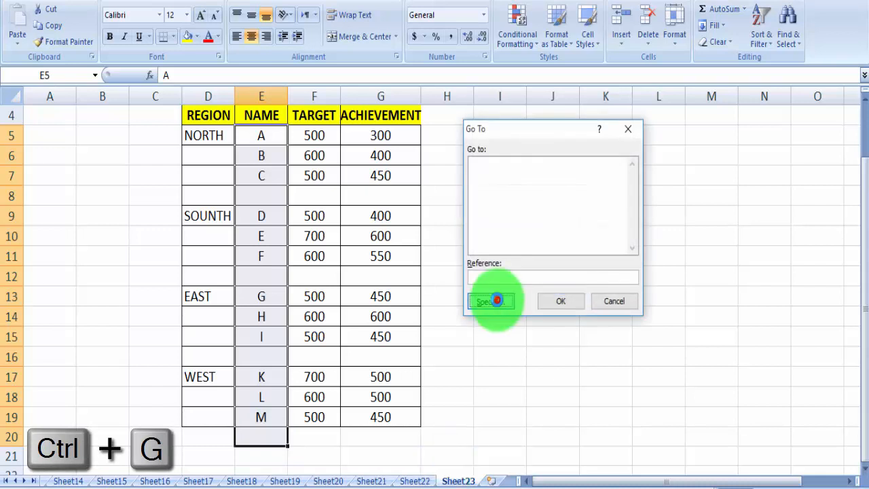
pyautogui.click(495, 297)
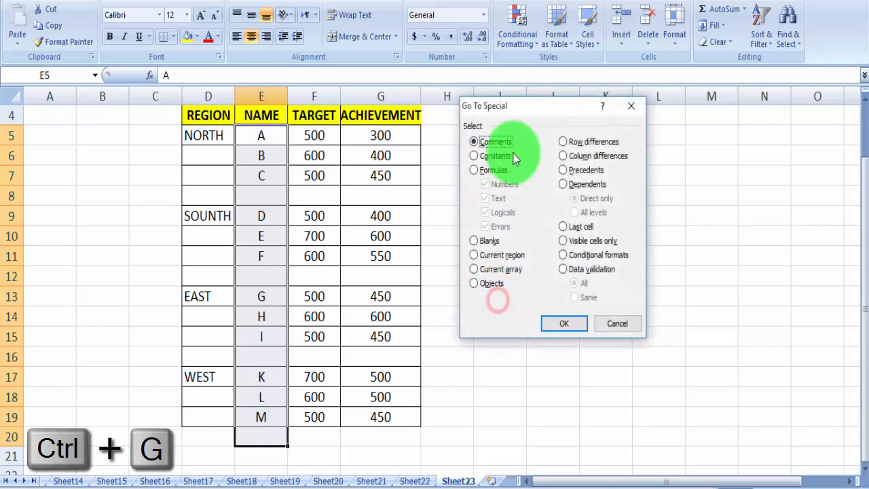
pyautogui.click(488, 240)
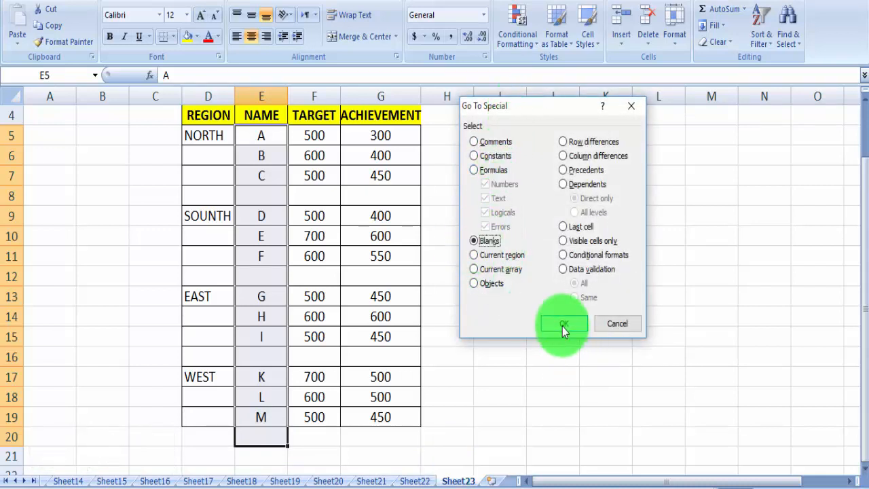
pyautogui.click(563, 324)
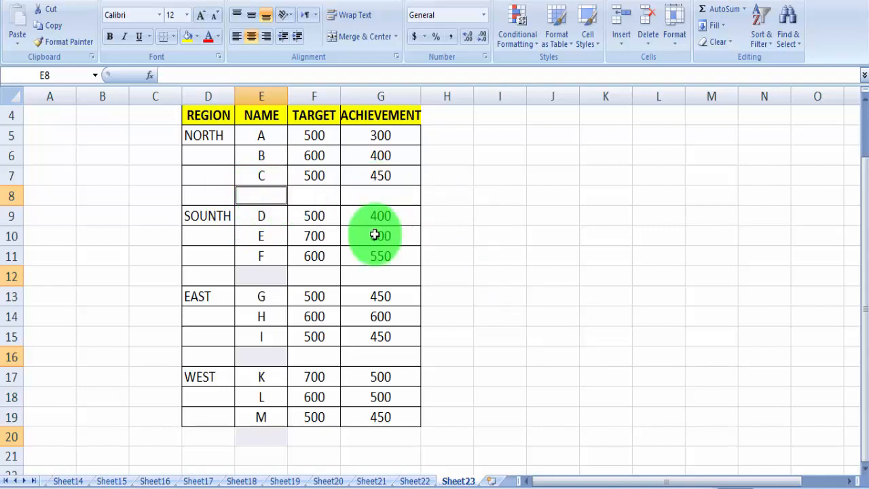
# Fill all selected blank NAME cells with SUB TOTAL at once and autofit the width of column E.
pyautogui.write('SUB TOTAL')
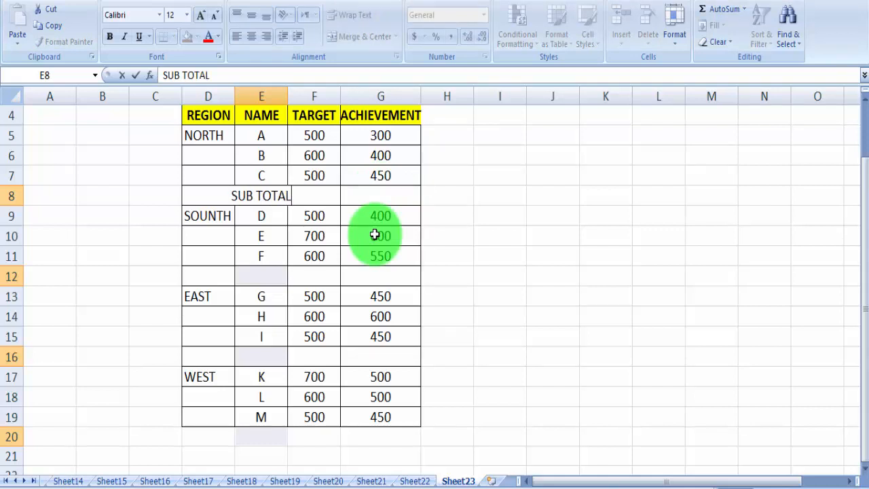
pyautogui.hotkey('ctrl', 'Return')
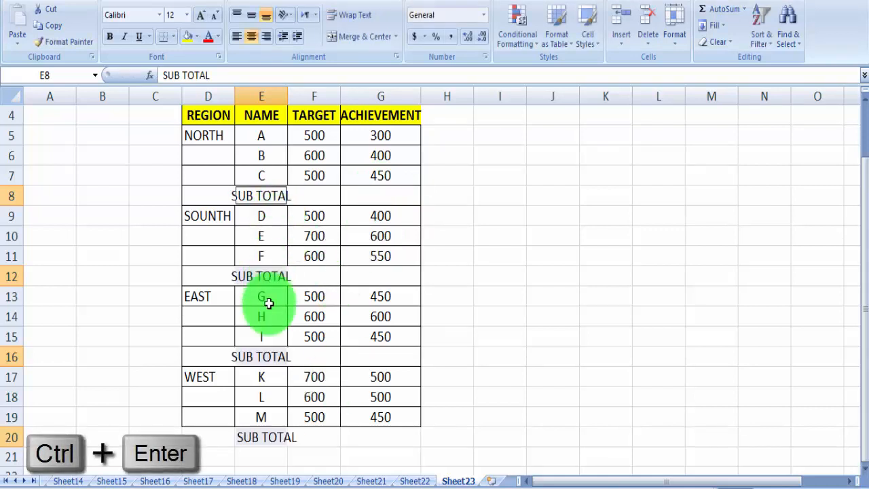
pyautogui.doubleClick(288, 93)
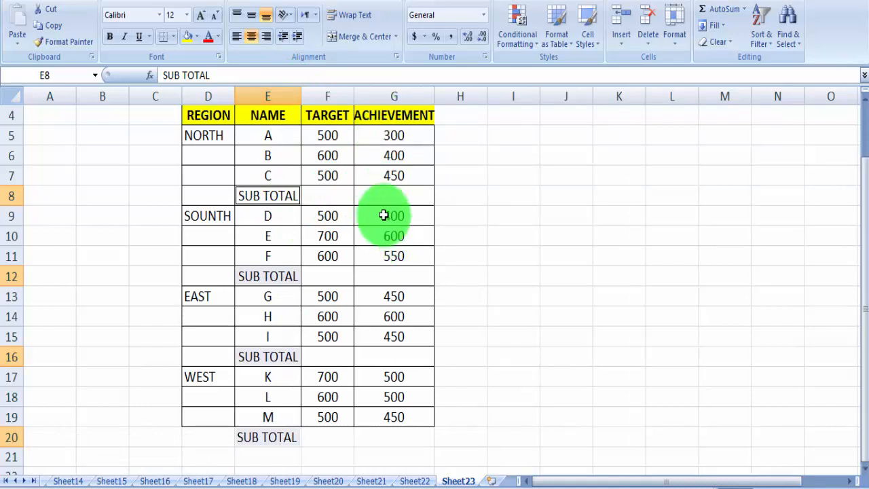
# Select only the blank TARGET and ACHIEVEMENT cells in range F5:G20 using Go To Special.
pyautogui.moveTo(325, 134); pyautogui.dragTo(371, 440)
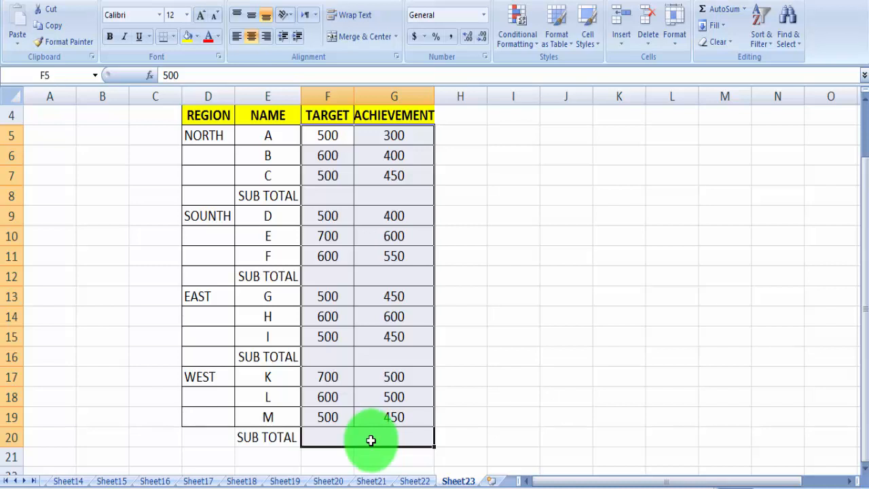
pyautogui.hotkey('ctrl', 'g')
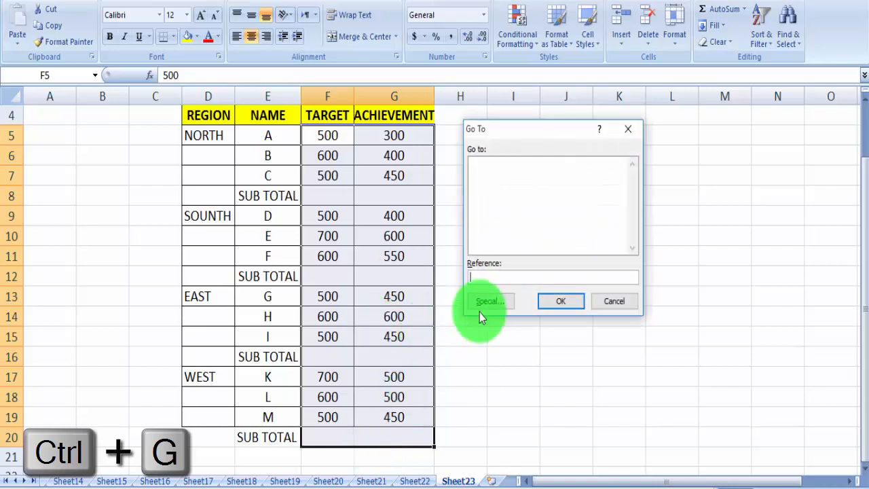
pyautogui.click(486, 301)
pyautogui.moveTo(529, 106); pyautogui.dragTo(589, 111)
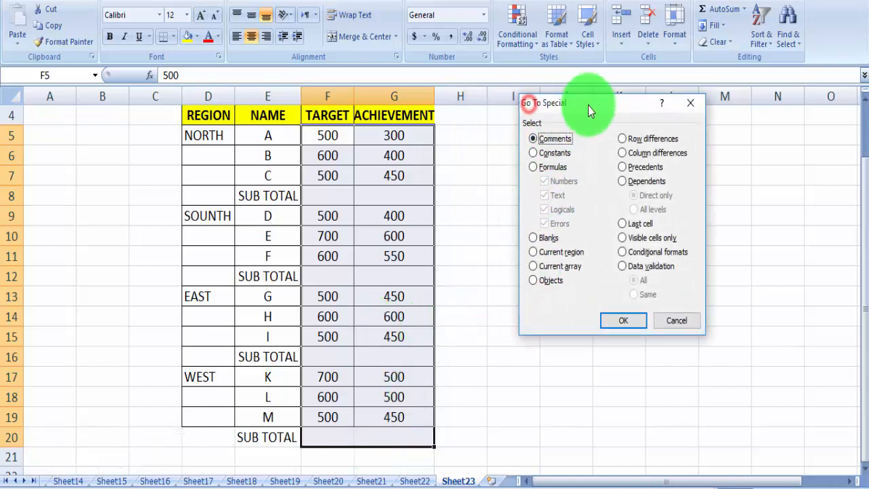
pyautogui.click(544, 239)
pyautogui.click(623, 325)
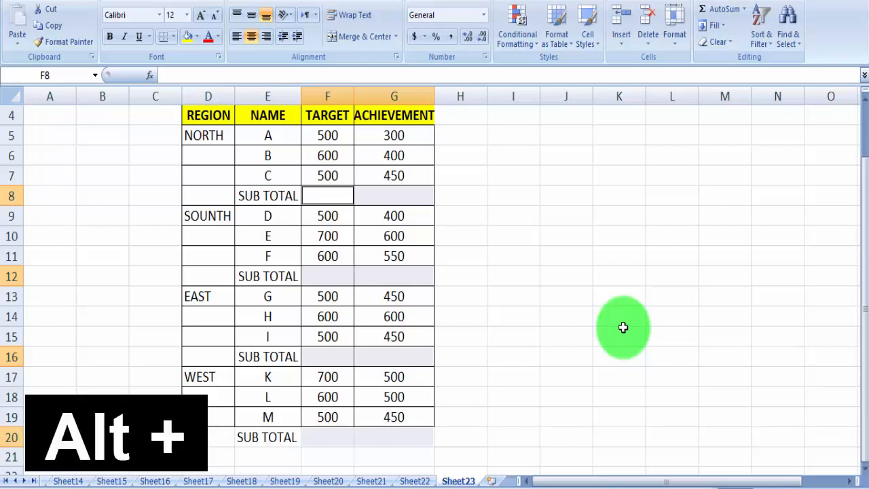
# Apply AutoSum to all selected blank cells and check the NORTH subtotal formulas in F8 and G8.
pyautogui.hotkey('alt', '=')
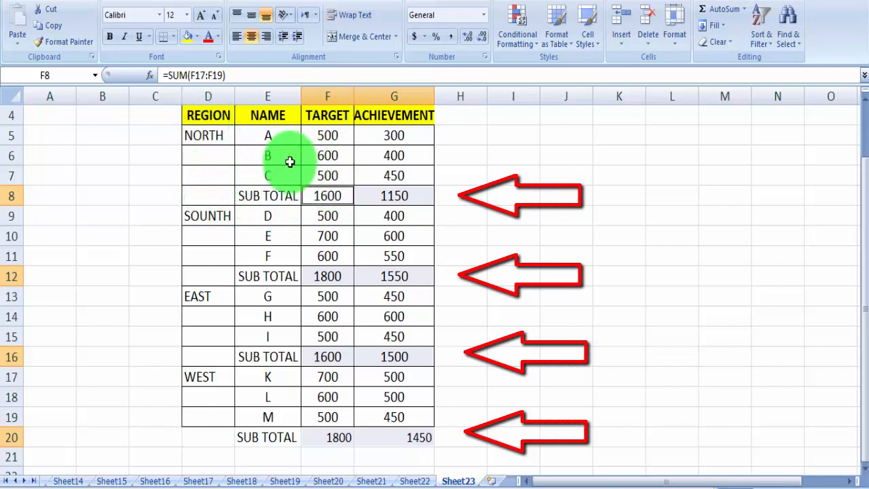
pyautogui.click(333, 195)
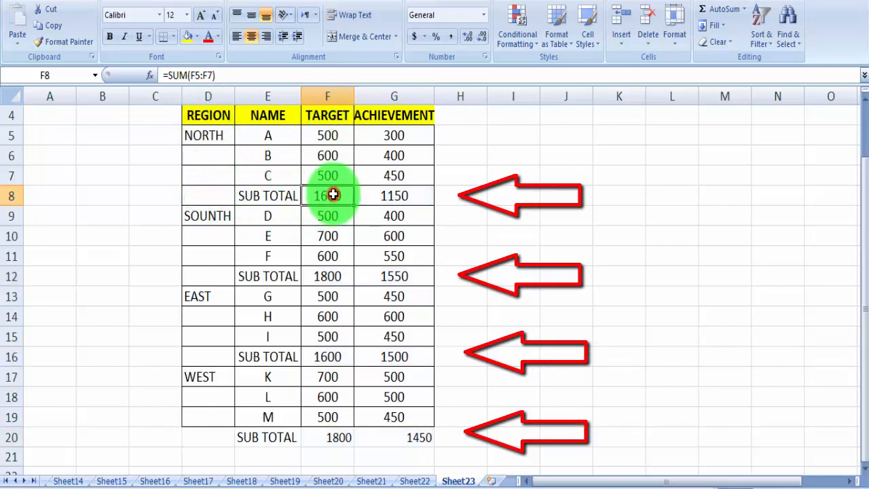
pyautogui.click(395, 197)
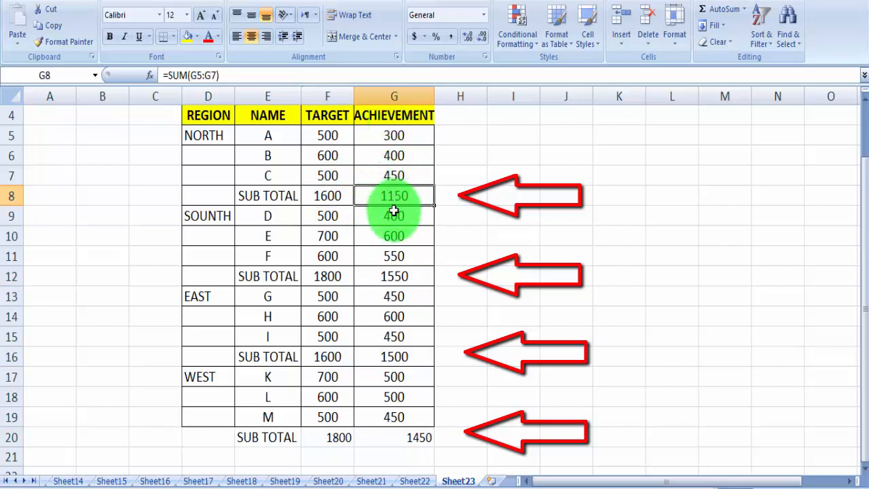
# Center the WEST subtotal values in cells F20:G20 horizontally.
pyautogui.moveTo(326, 432); pyautogui.dragTo(371, 435)
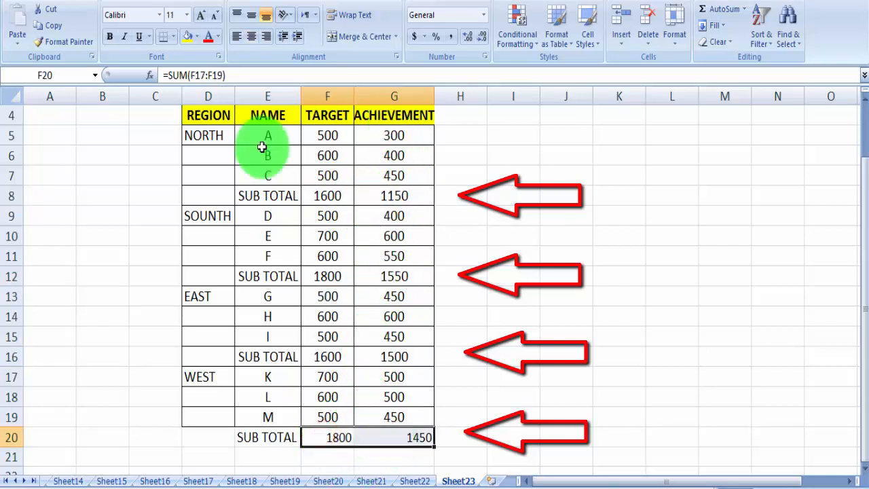
pyautogui.click(251, 36)
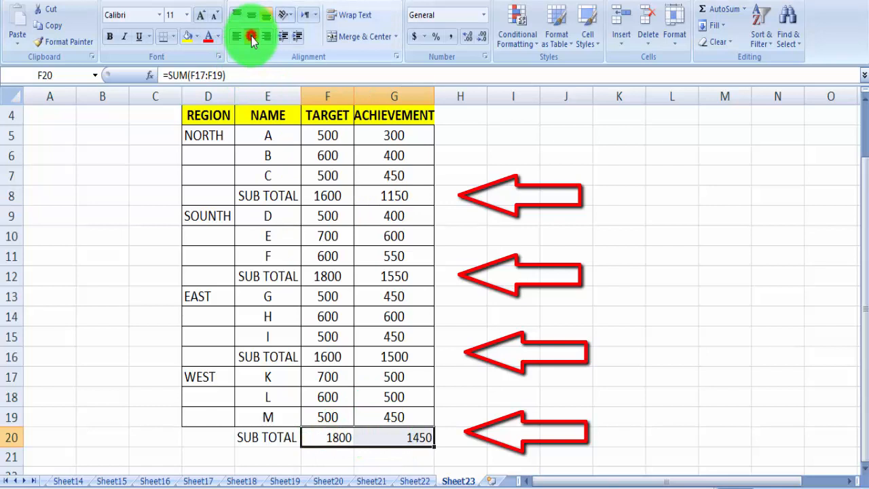
# Fill the four SUB TOTAL rows yellow across the NAME, TARGET and ACHIEVEMENT columns: E8:G8, E12:G12, E16:G16 and E20:G20.
pyautogui.click(243, 196)
pyautogui.moveTo(329, 196); pyautogui.dragTo(394, 196)
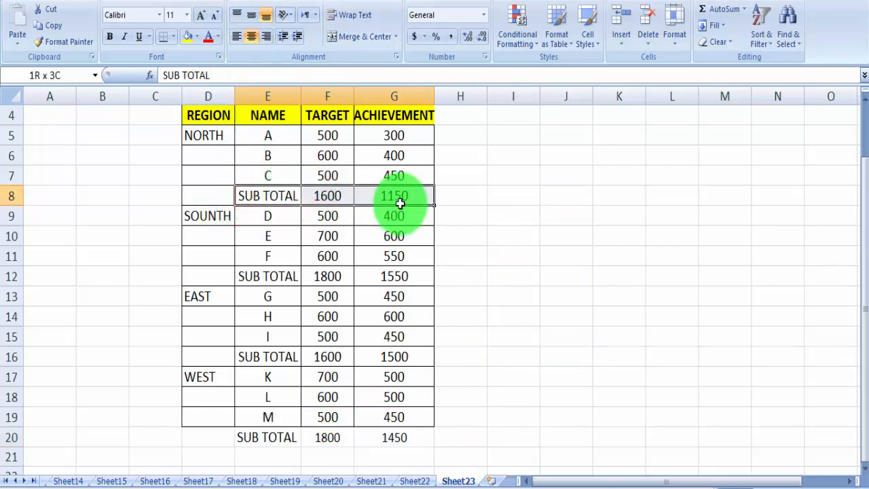
pyautogui.click(188, 35)
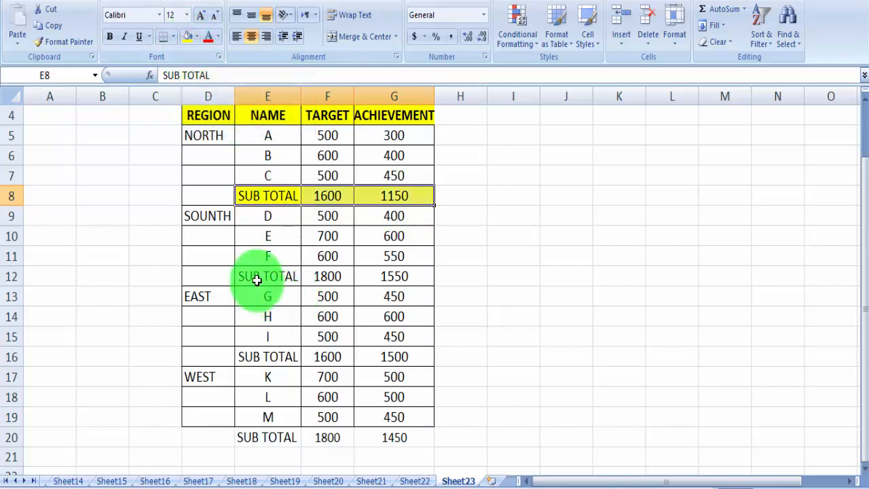
pyautogui.moveTo(259, 279); pyautogui.dragTo(393, 279)
pyautogui.click(188, 36)
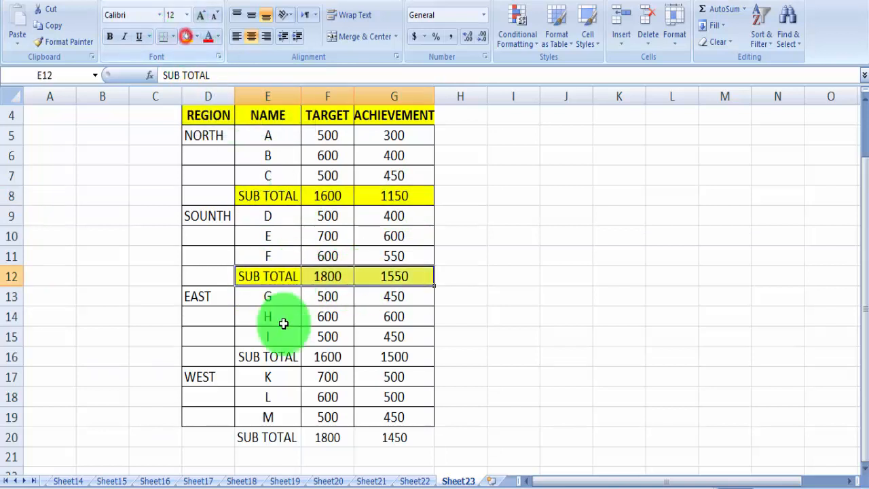
pyautogui.moveTo(259, 361); pyautogui.dragTo(394, 358)
pyautogui.click(185, 37)
pyautogui.moveTo(254, 438); pyautogui.dragTo(394, 438)
pyautogui.click(183, 38)
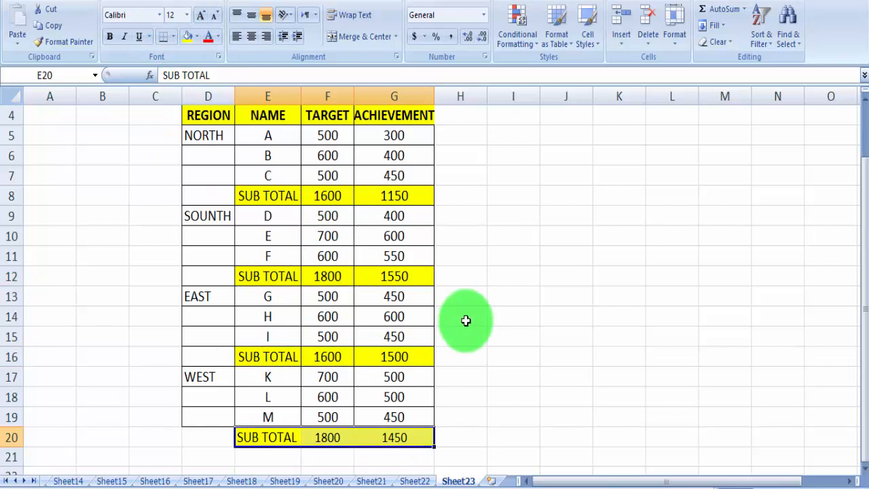